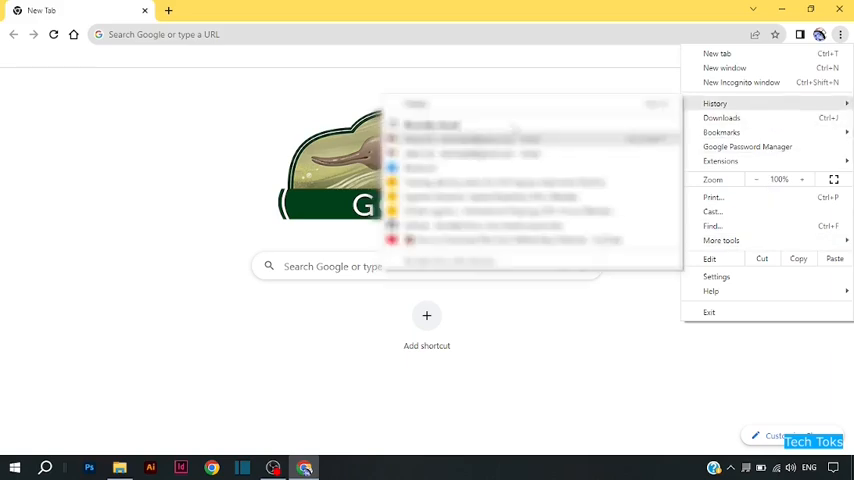
# Show Chrome's full History page listing today's visited sites
pyautogui.click(521, 119)
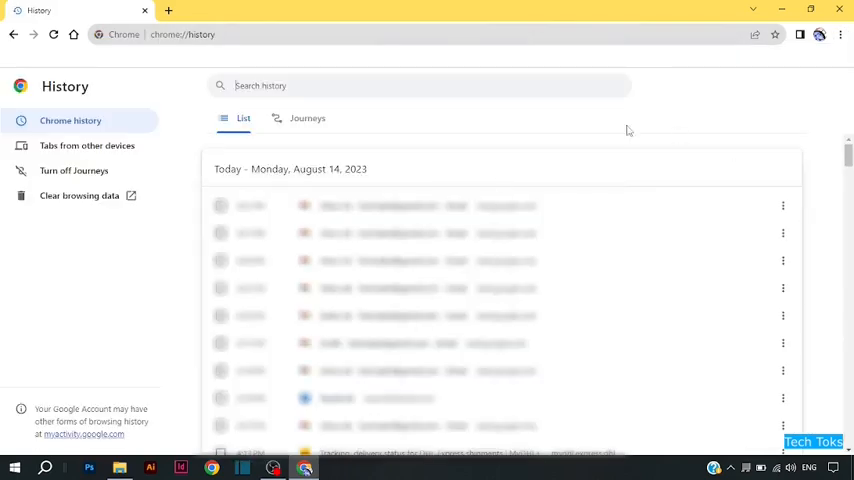
pyautogui.moveTo(848, 148); pyautogui.dragTo(849, 86)
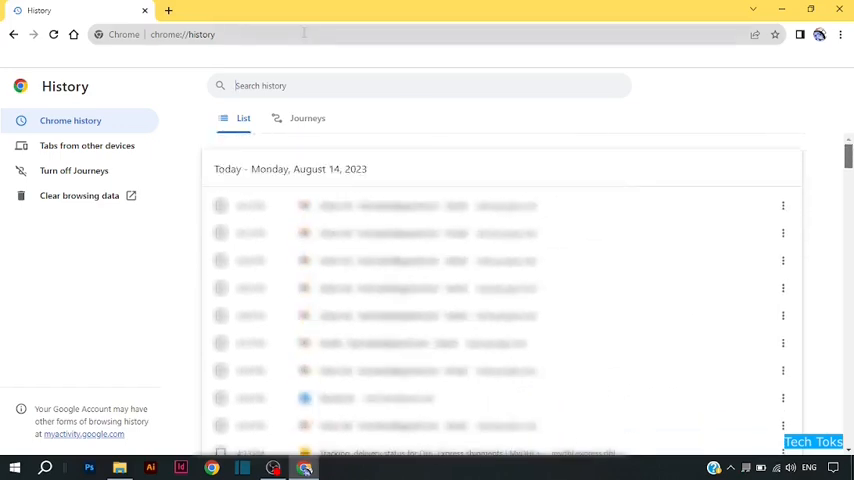
# Replace the History tab with a new one and reach Google Account management via the profile avatar
pyautogui.click(168, 10)
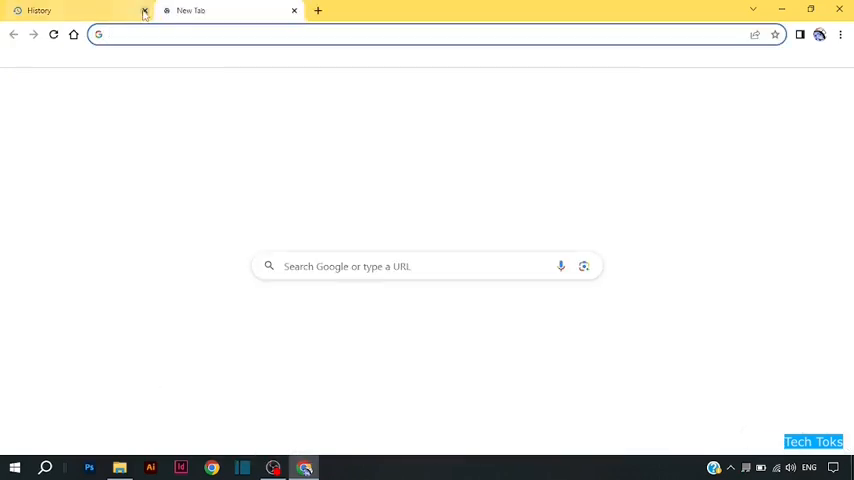
pyautogui.click(145, 10)
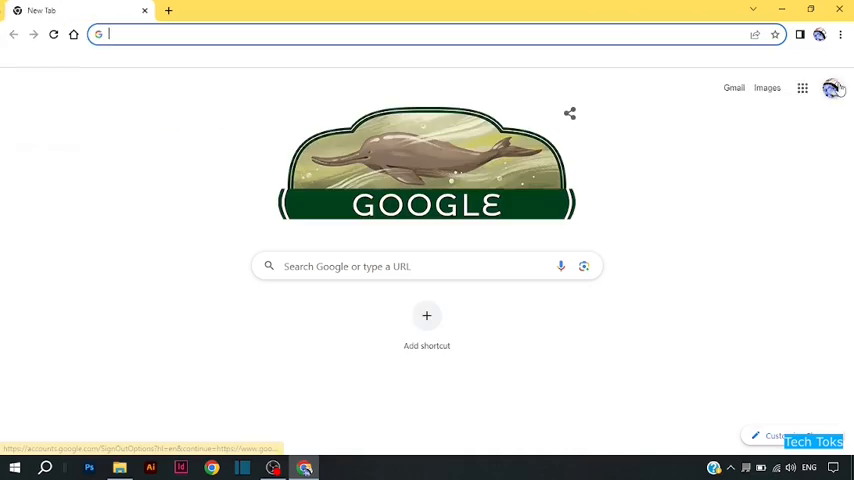
pyautogui.click(833, 89)
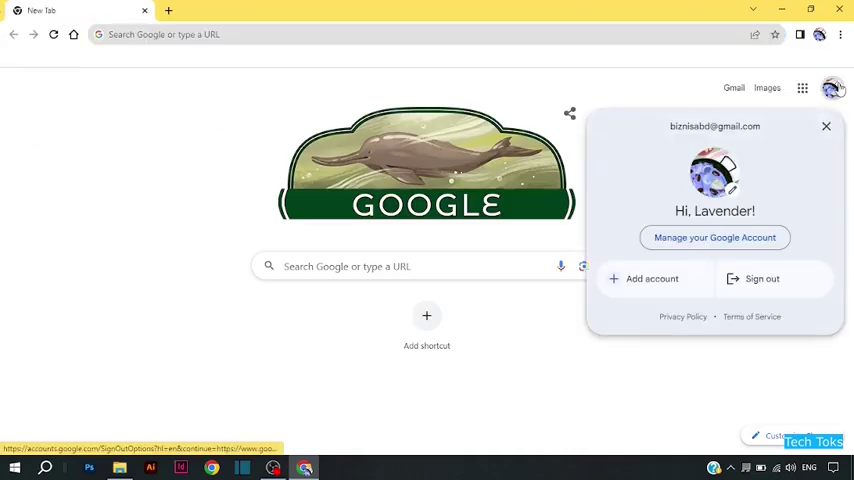
pyautogui.click(740, 239)
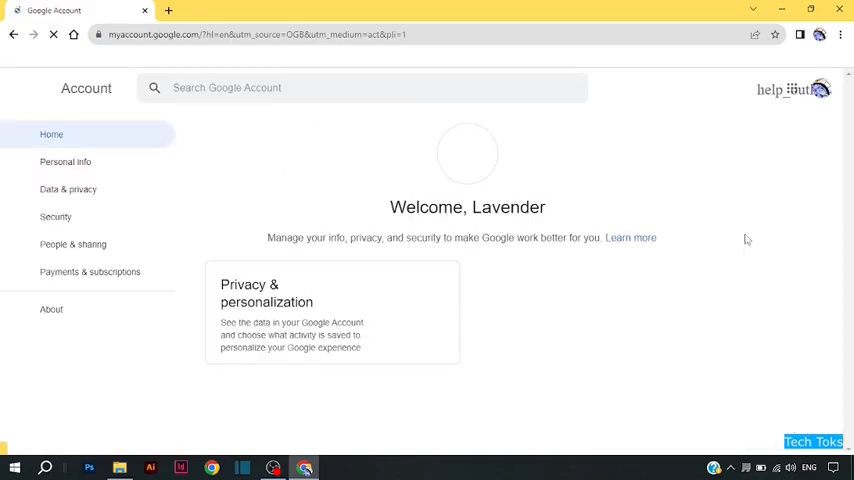
# Go through Data & privacy to the Web & App Activity settings
pyautogui.click(70, 189)
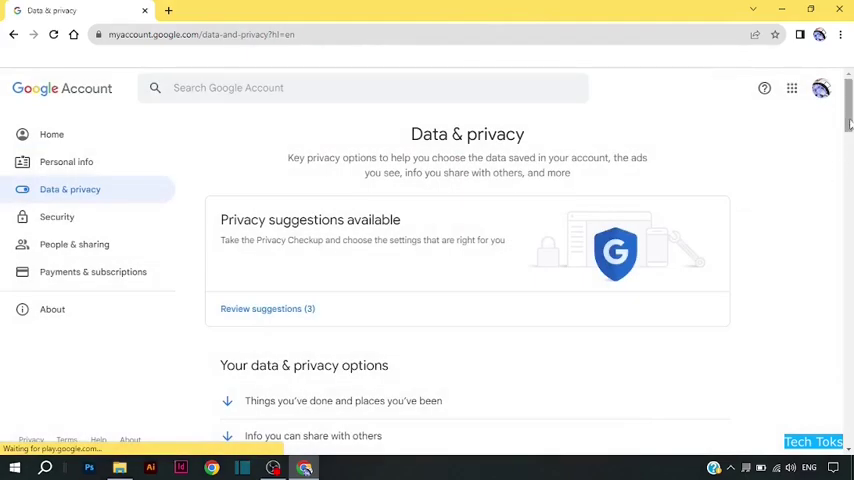
pyautogui.moveTo(848, 122); pyautogui.dragTo(848, 205)
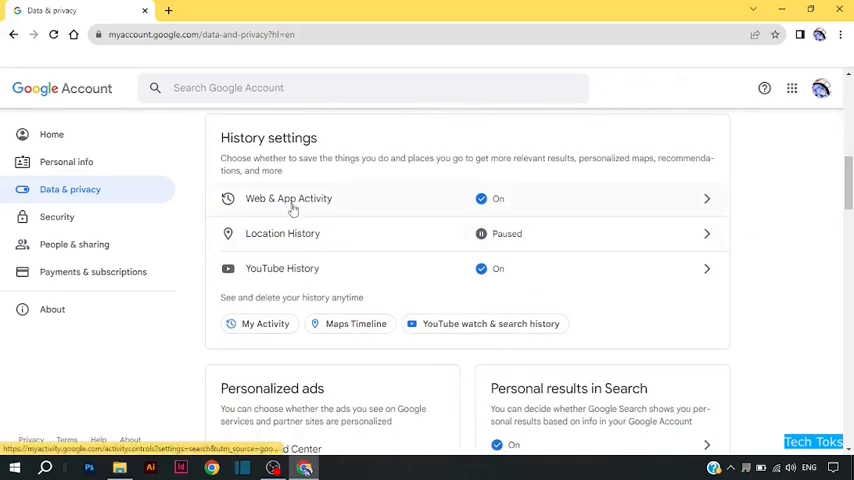
pyautogui.click(685, 207)
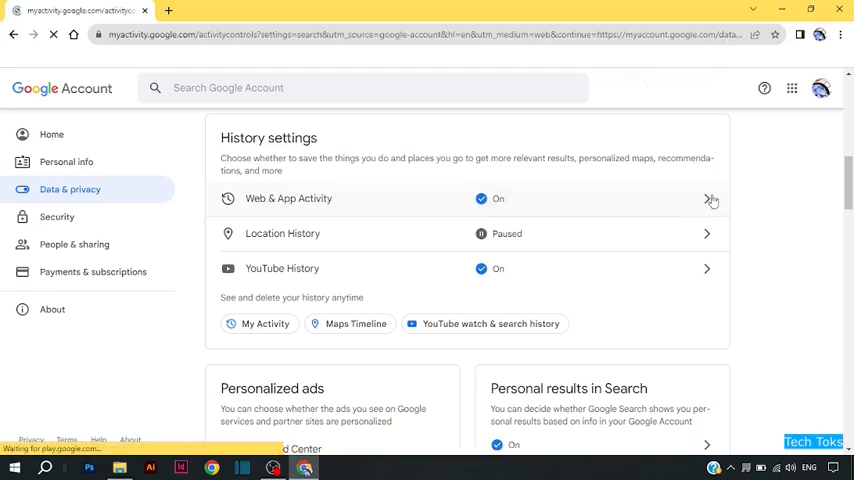
pyautogui.scroll(-2, 735, 192)
pyautogui.scroll(-2, 780, 240)
pyautogui.scroll(-2, 816, 290)
pyautogui.scroll(-1, 816, 290)
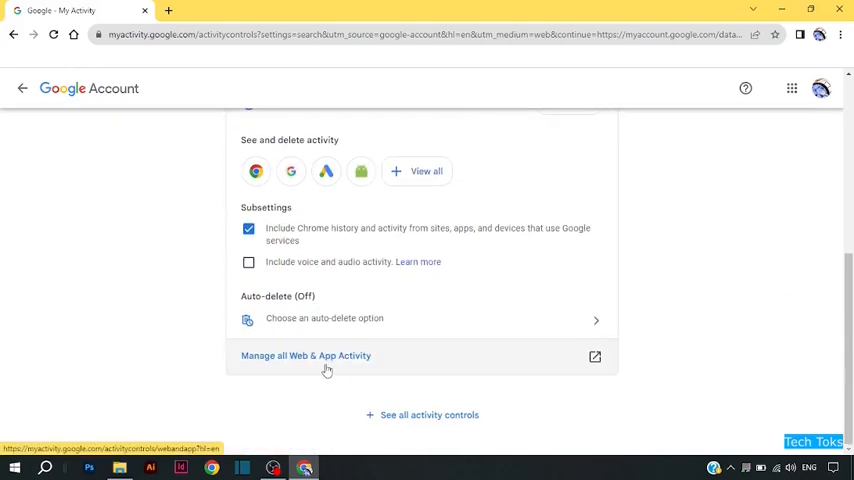
# In My Activity, delete Web & App Activity for All time with every product selected and confirm
pyautogui.click(364, 360)
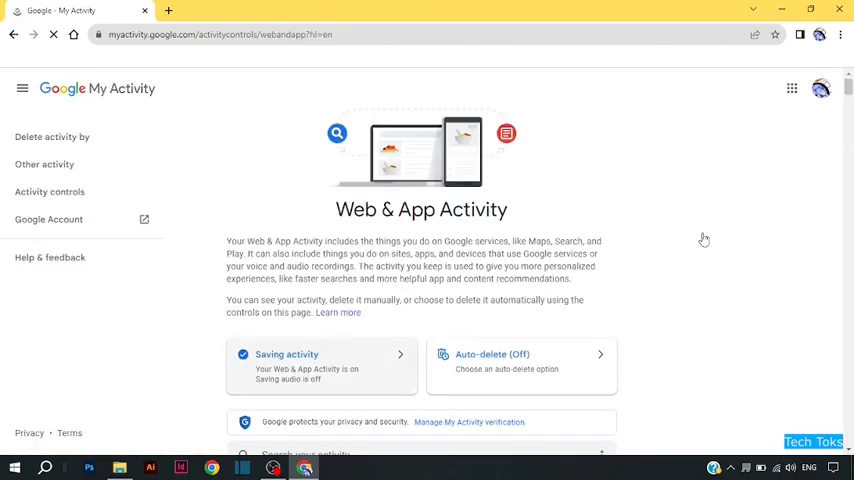
pyautogui.scroll(-5, 680, 244)
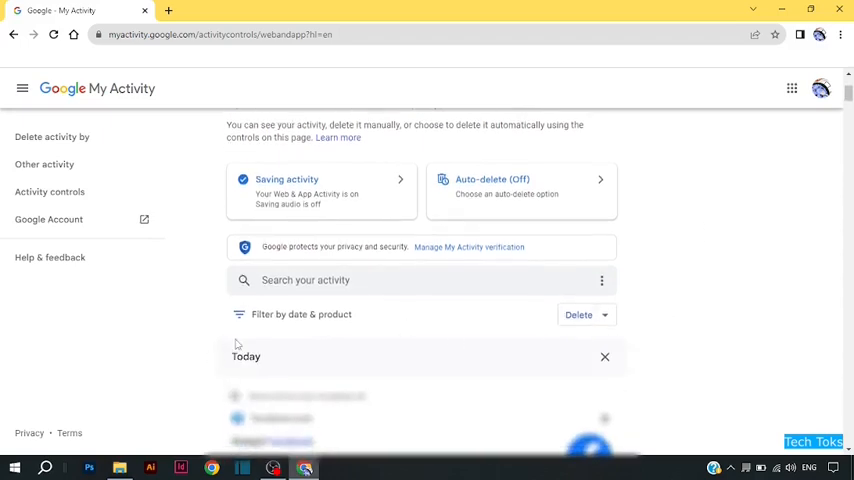
pyautogui.click(585, 315)
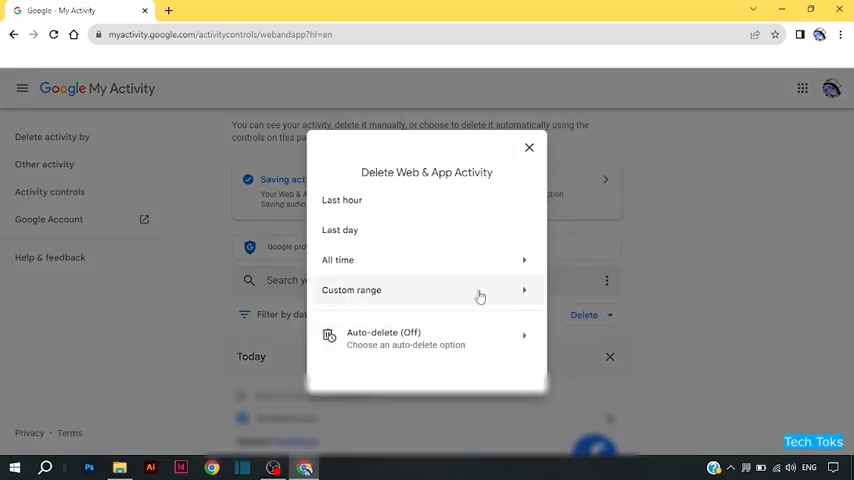
pyautogui.click(372, 262)
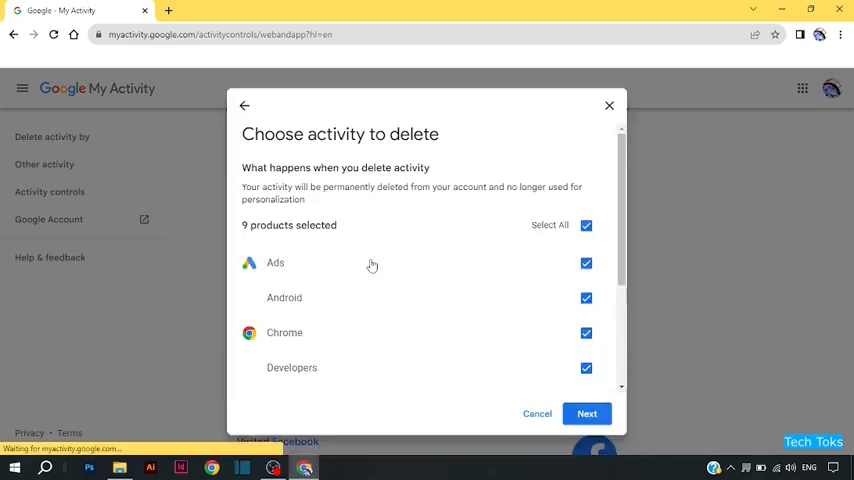
pyautogui.click(587, 413)
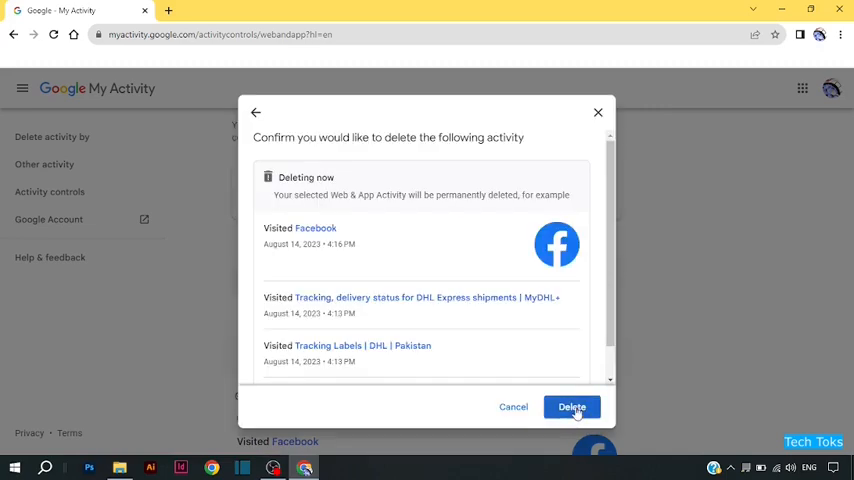
pyautogui.click(576, 408)
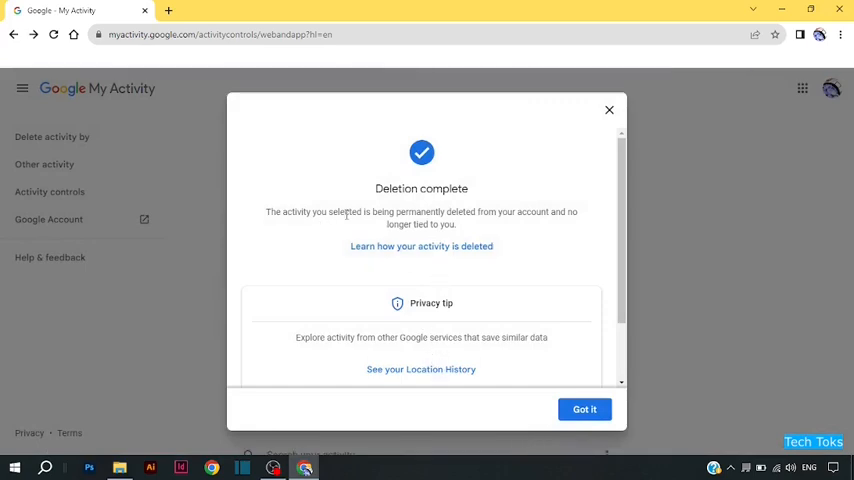
# Dismiss the 'Got it' notice, show the now-empty History page, and close the My Activity tab
pyautogui.click(586, 410)
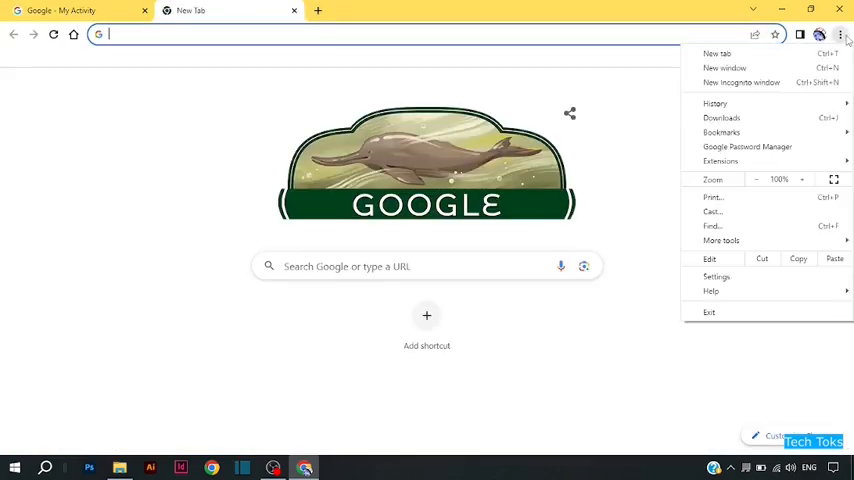
pyautogui.click(781, 103)
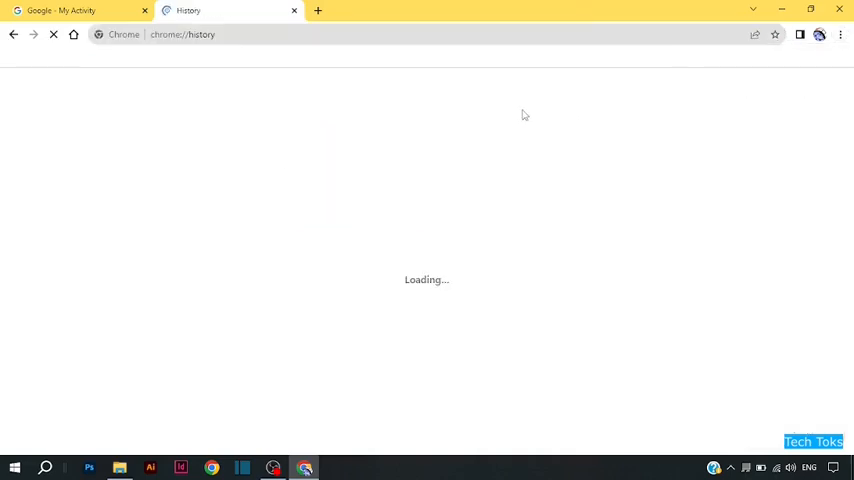
pyautogui.click(293, 10)
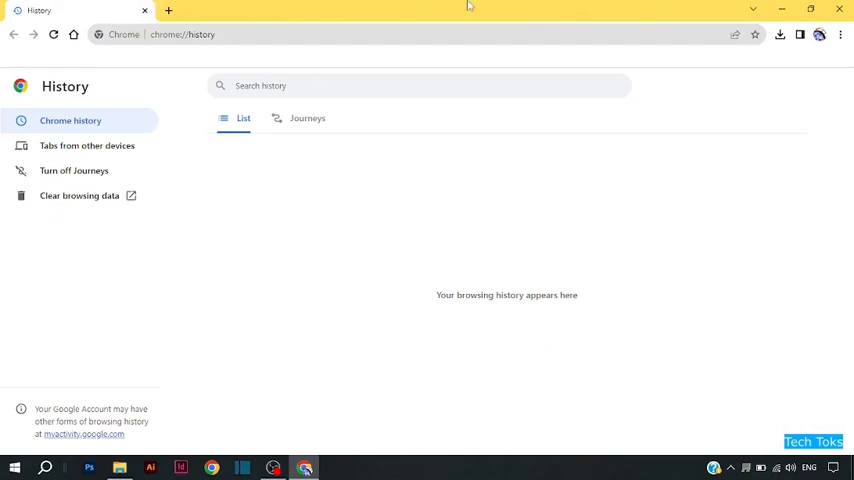
pyautogui.click(781, 9)
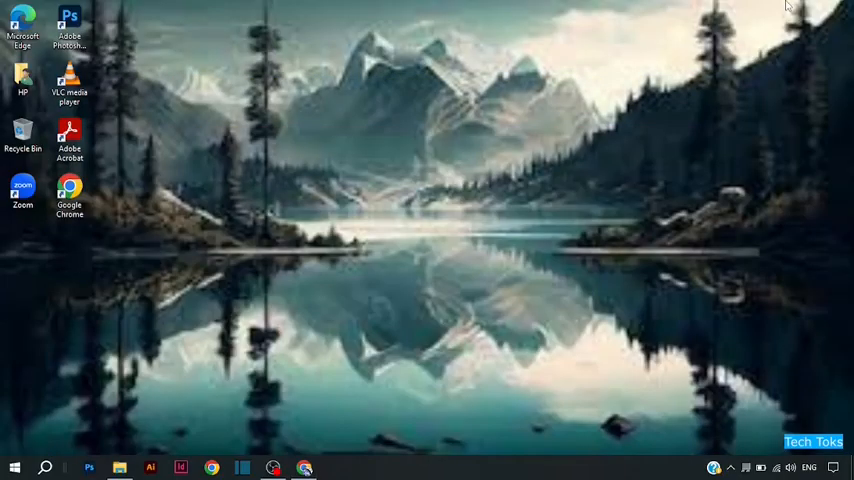